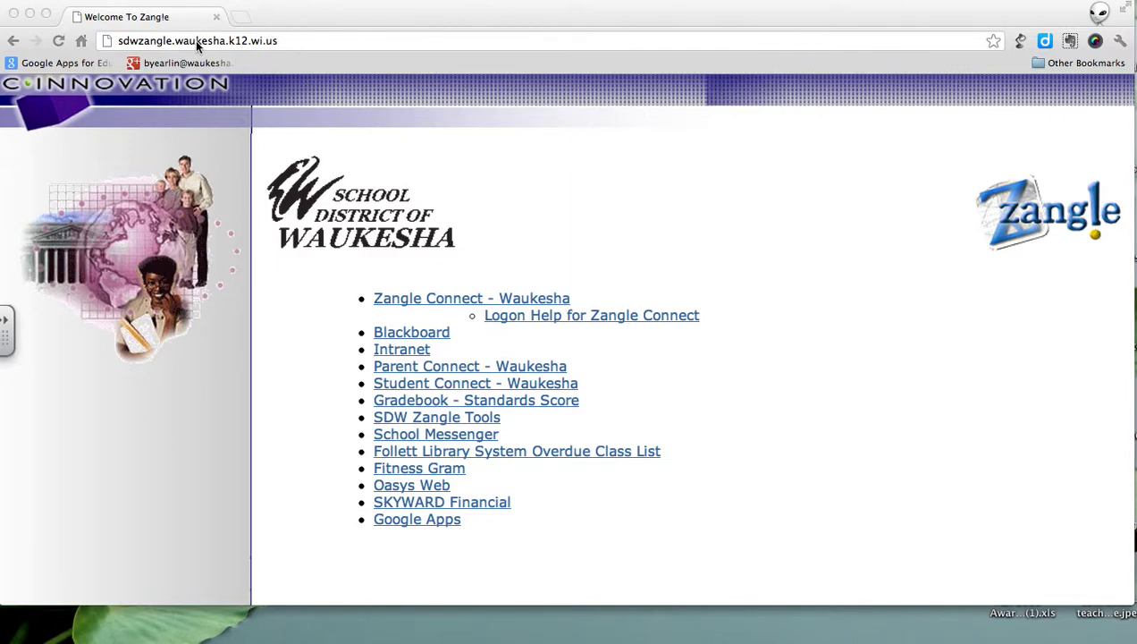
Open SDW Zangle Tools from the district's Zangle welcome page.
left_click(284, 43)
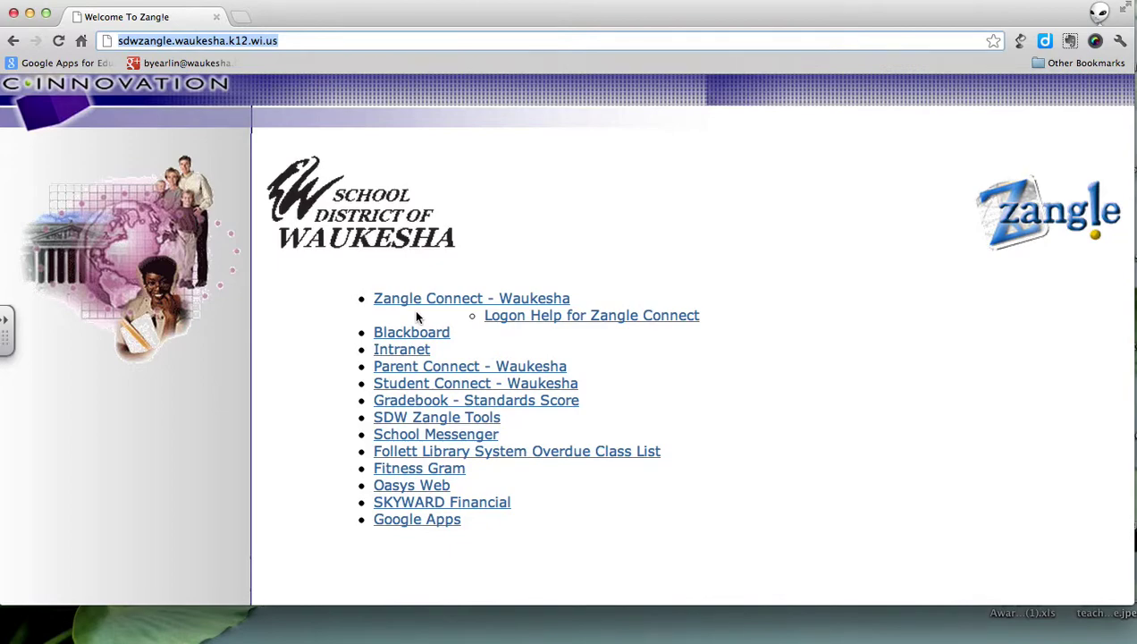
left_click(433, 420)
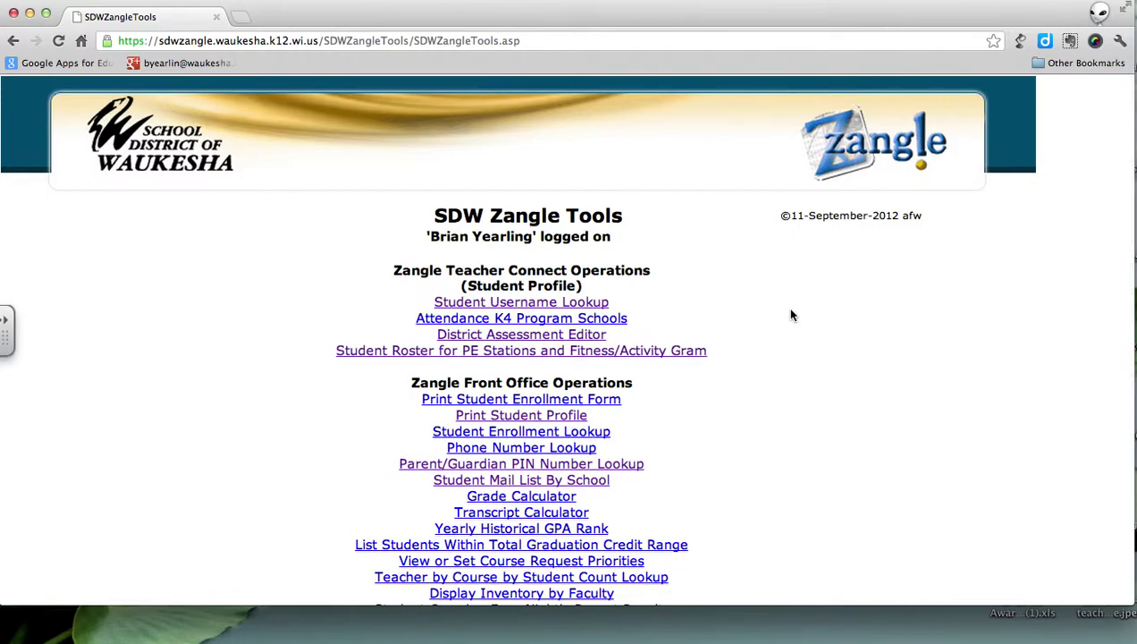
Log out of SDW Zangle Tools and log back in with the prefilled account credentials.
scroll(795, 397, "down", 5)
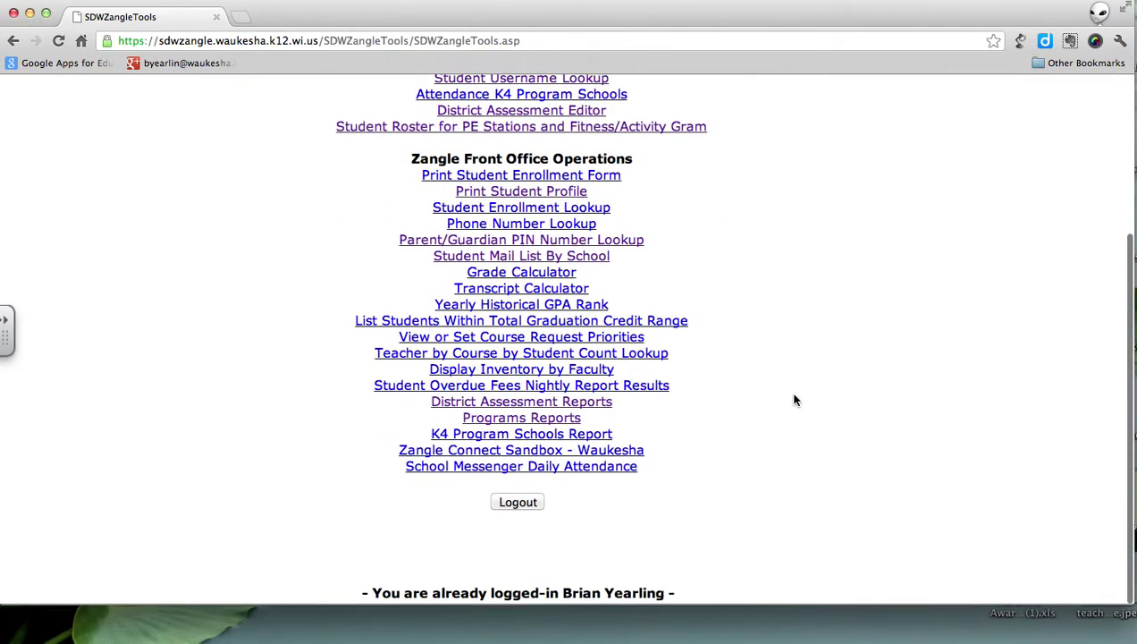
left_click(520, 503)
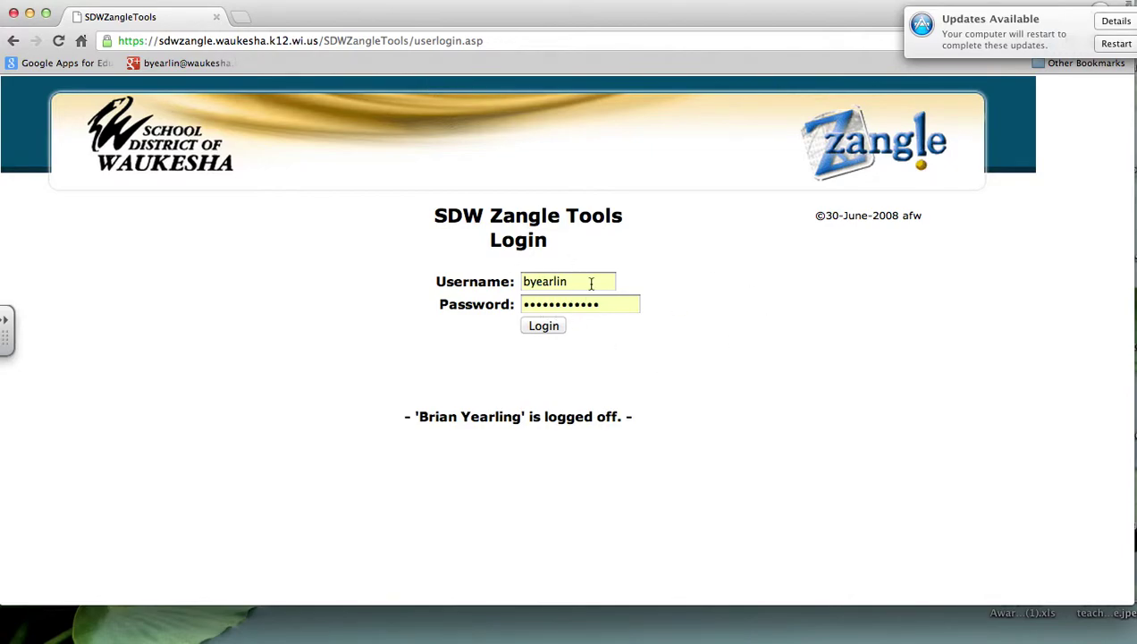
left_click(553, 328)
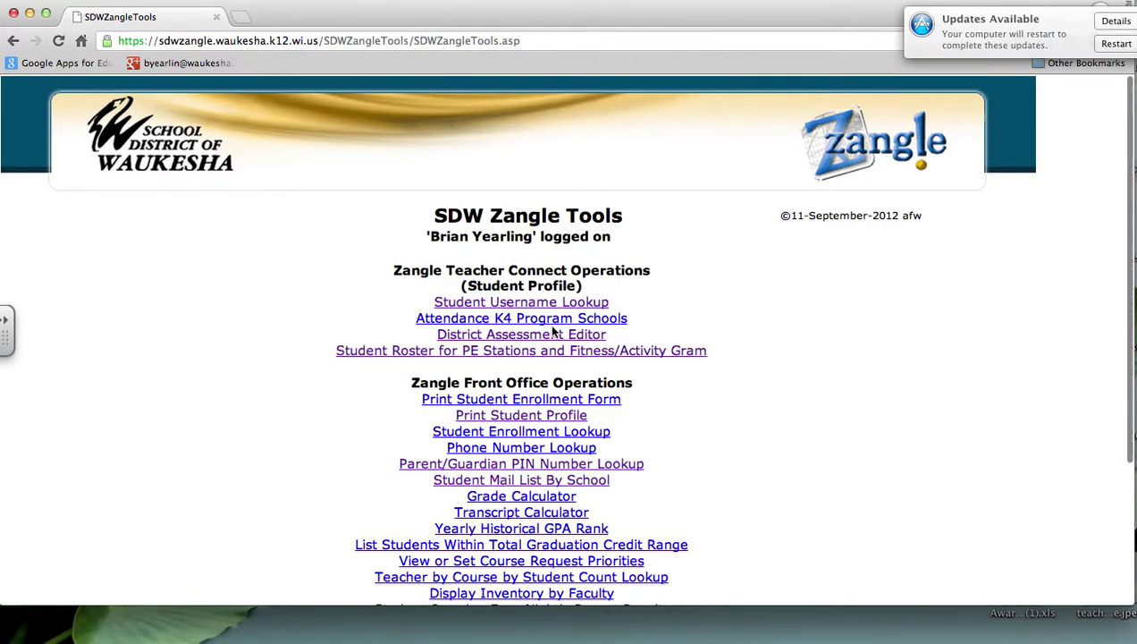
Open the Student Roster for PE Stations and Fitness/Activity Gram.
scroll(480, 519, "down", 3)
scroll(480, 519, "up", 2)
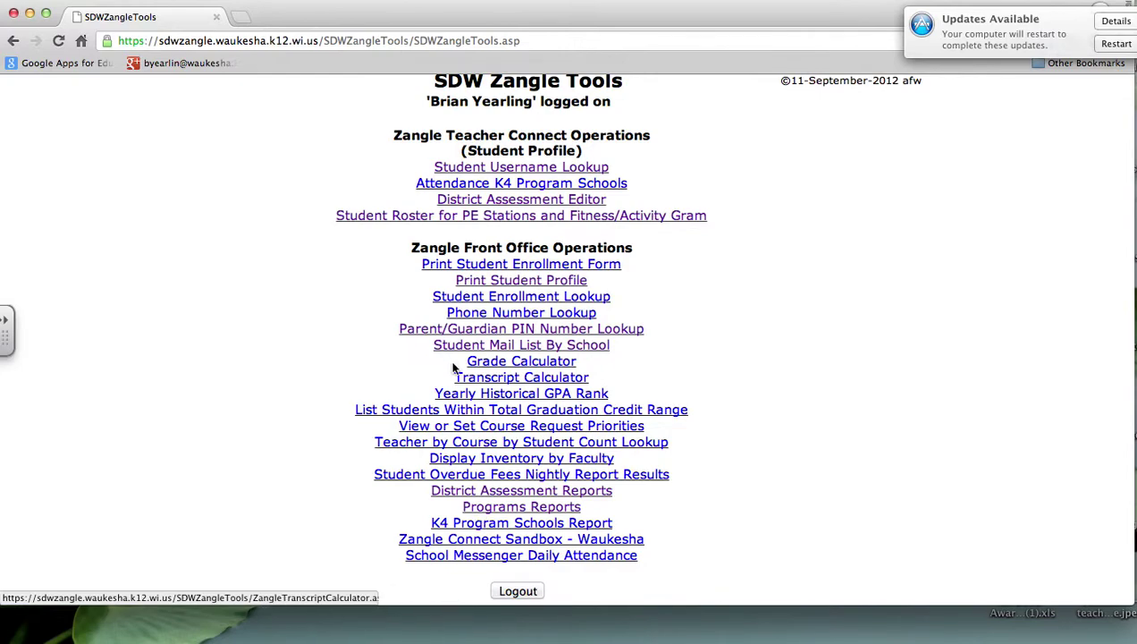
left_click(442, 217)
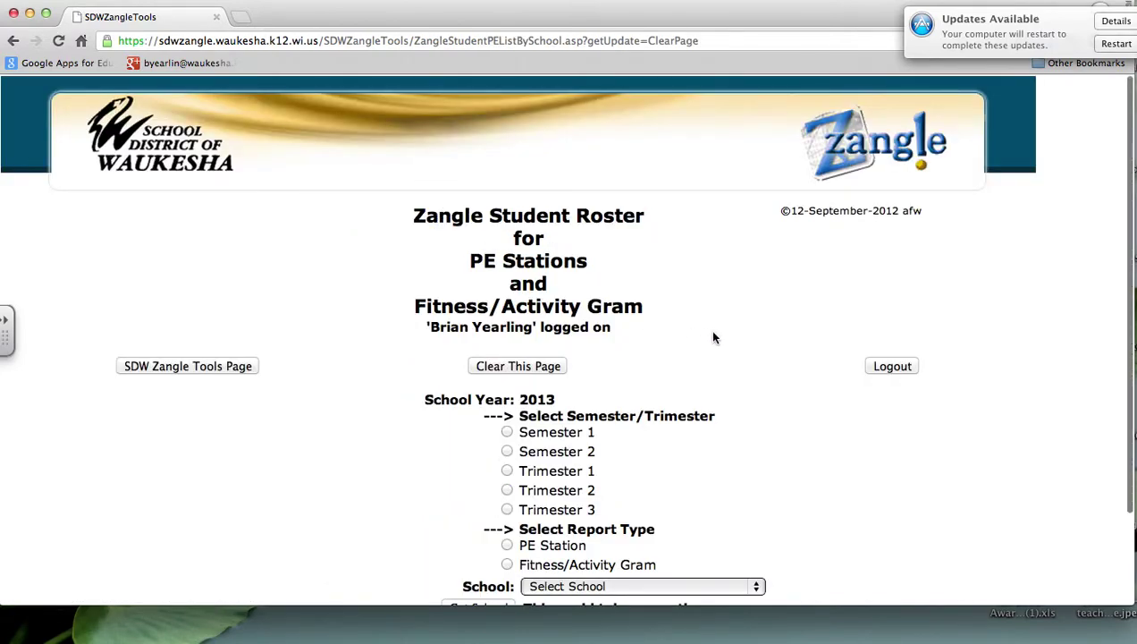
Generate the Trimester 1 Fitness/Activity Gram roster for Blair Elementary School.
scroll(626, 322, "down", 3)
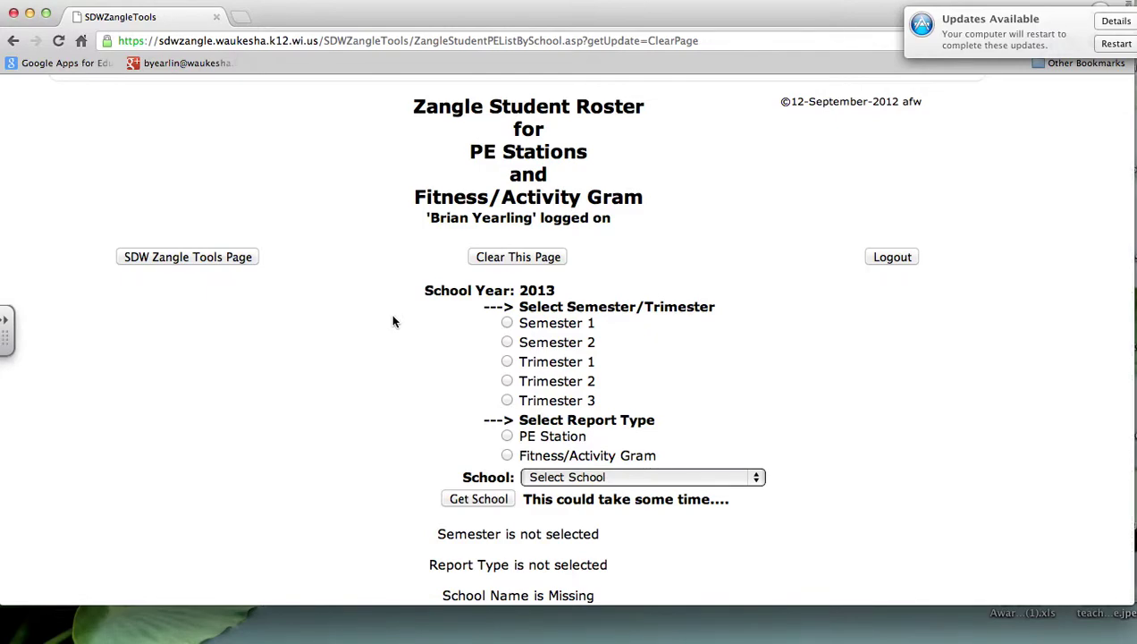
left_click(507, 362)
scroll(615, 406, "down", 1)
left_click(507, 455)
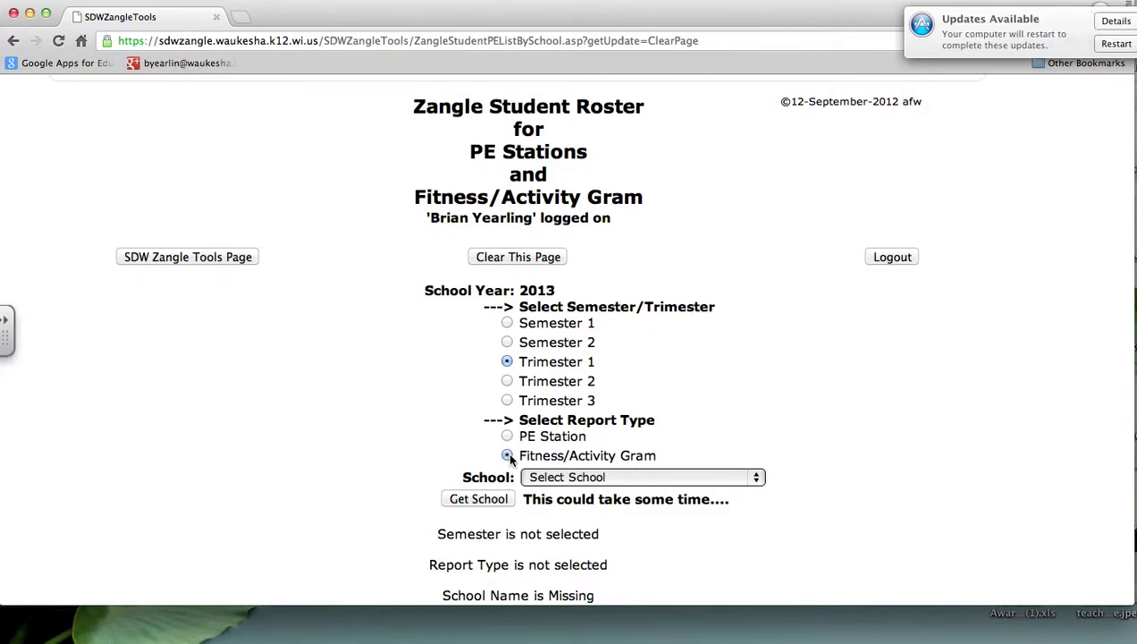
left_click(605, 479)
scroll(653, 575, "down", 2)
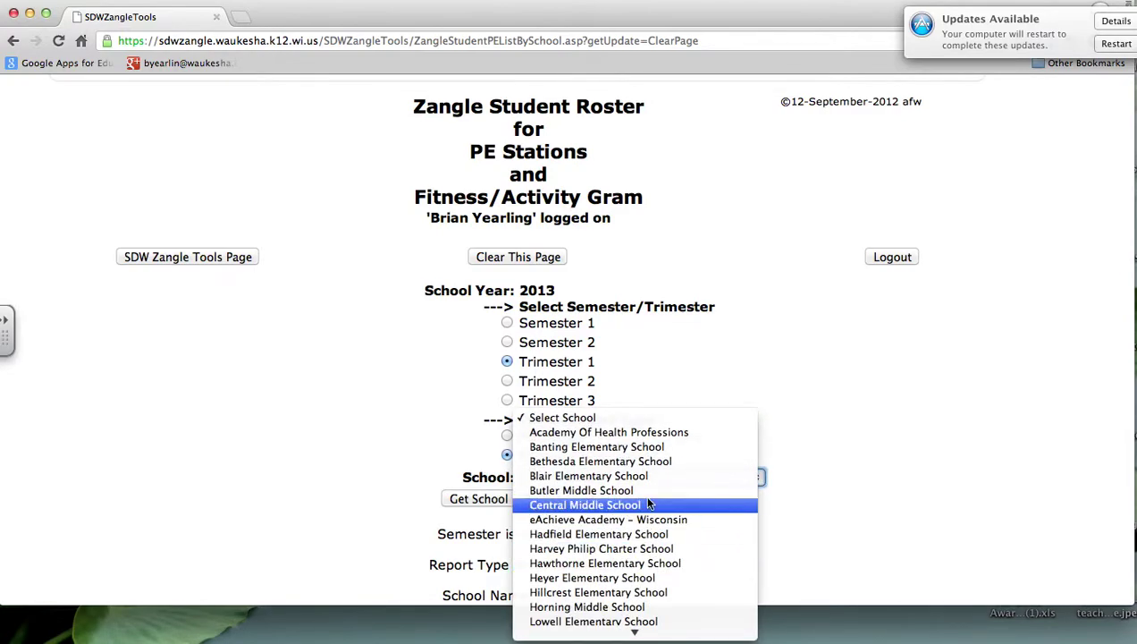
left_click(549, 477)
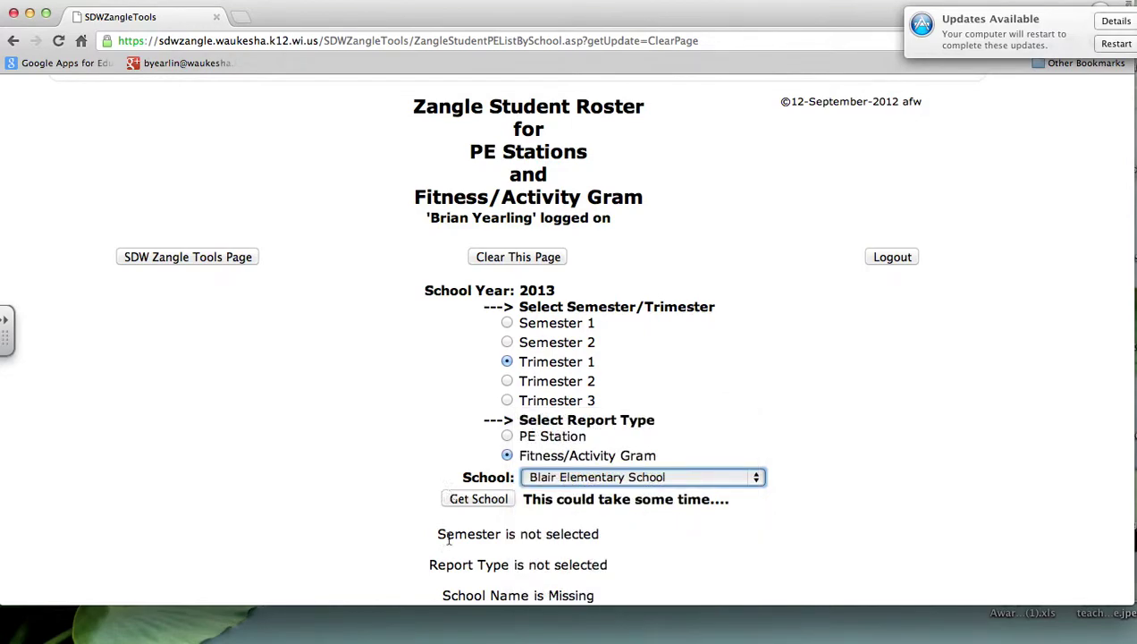
left_click(483, 504)
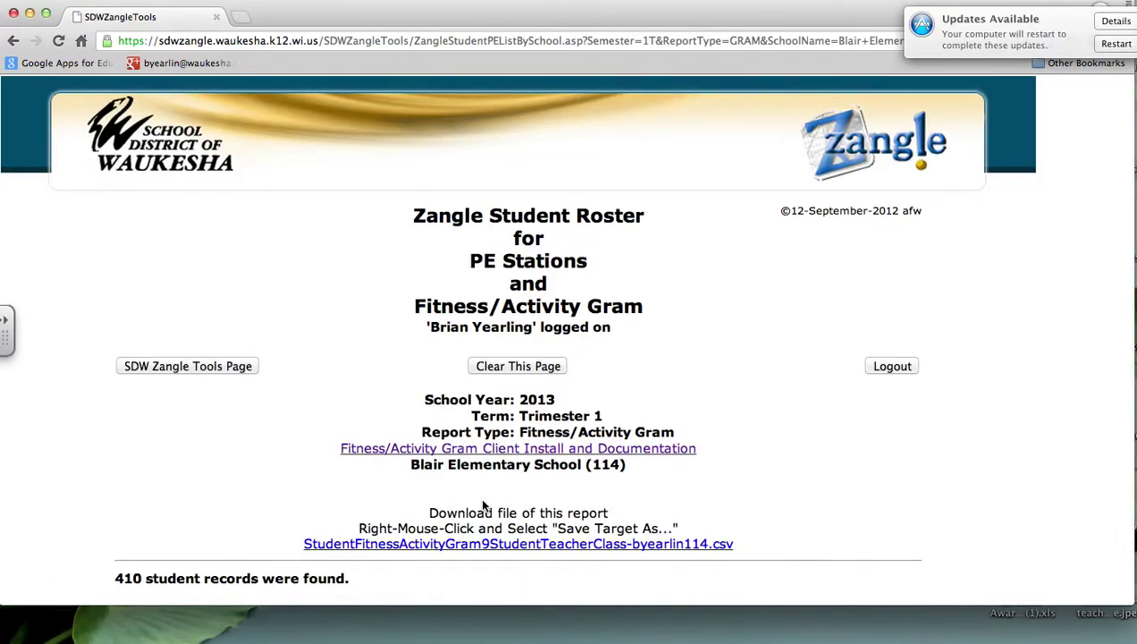
Read the note below the roster results about the Fitnessgram 9 import format and the data the file contains.
scroll(668, 488, "down", 2)
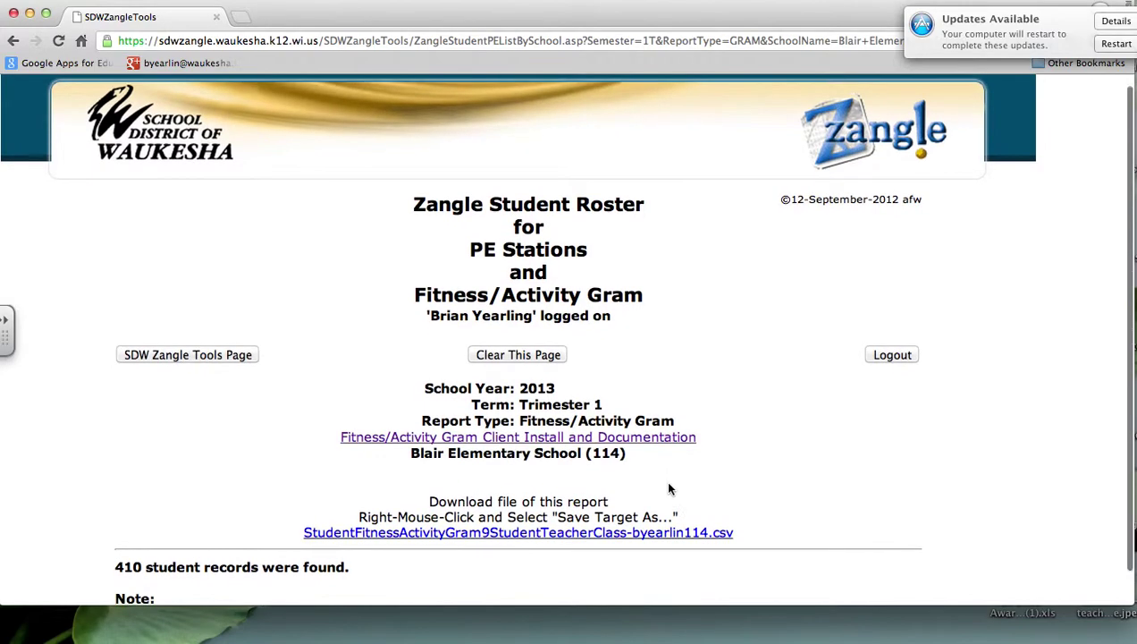
scroll(705, 474, "down", 1)
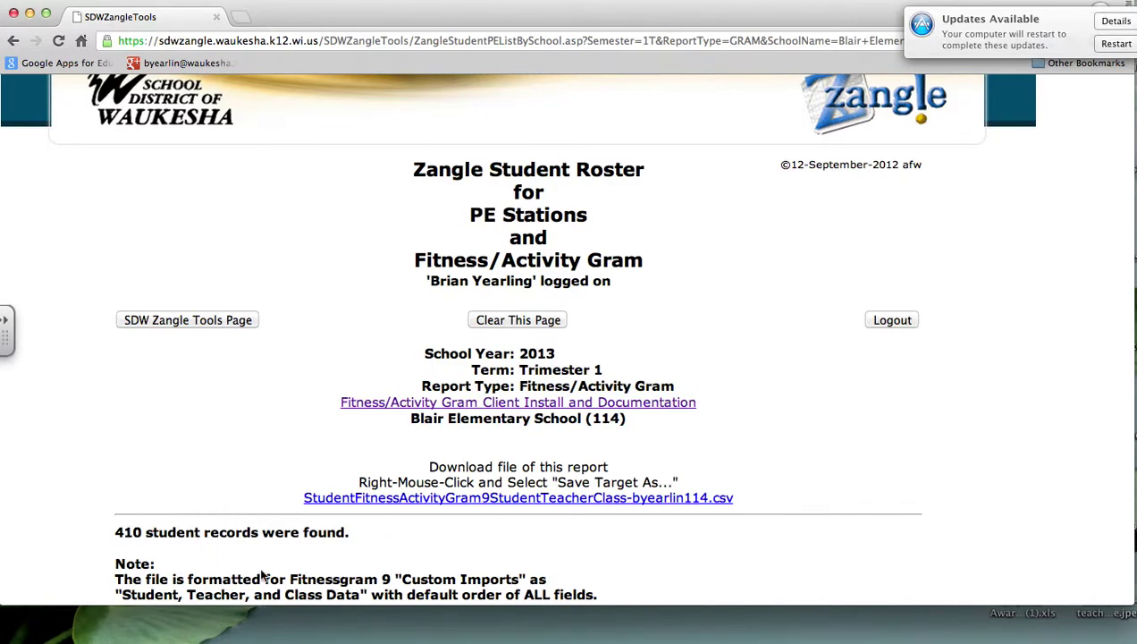
left_click_drag(290, 580, 538, 579)
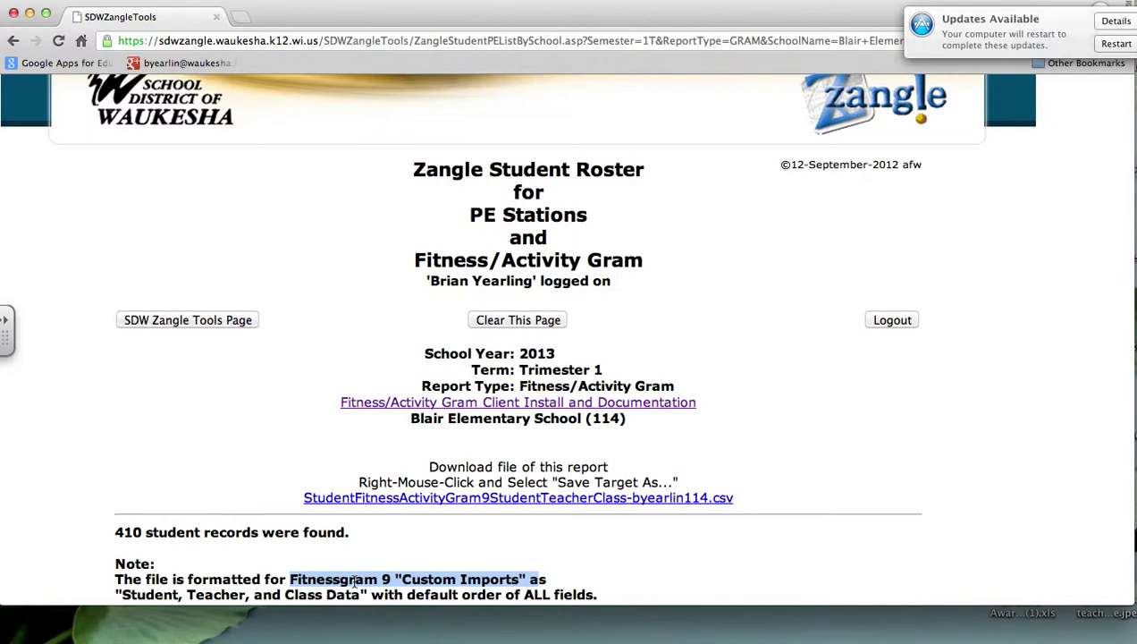
left_click(293, 570)
left_click_drag(262, 593, 368, 591)
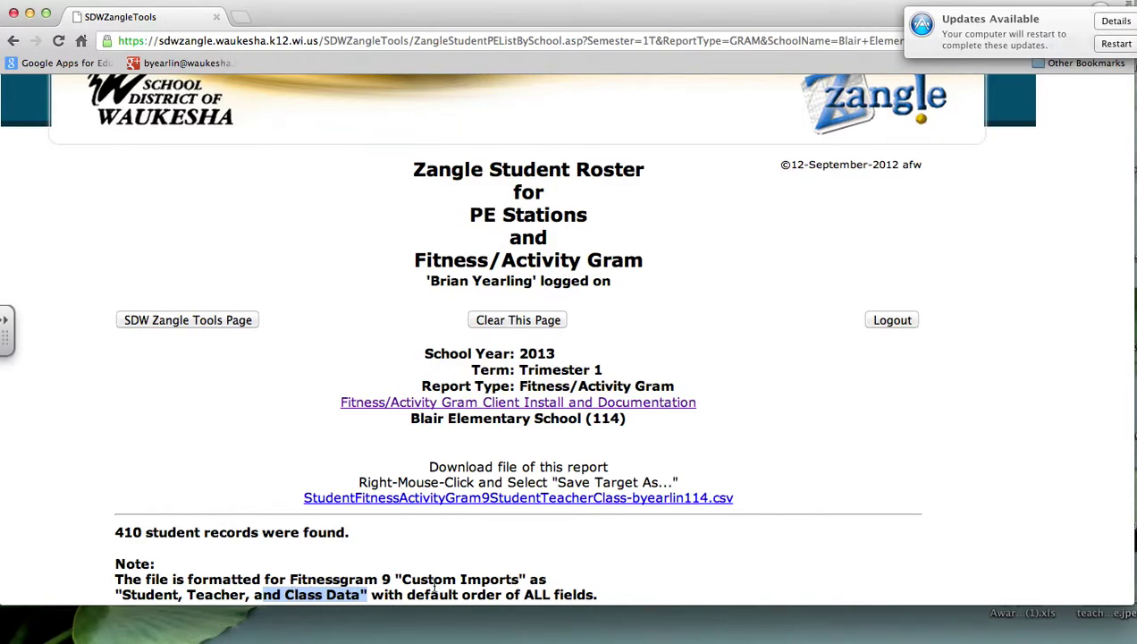
Download the student, teacher and class CSV report to the Desktop as "fitnessgram blair 2012 - sept 21".
left_click(505, 503)
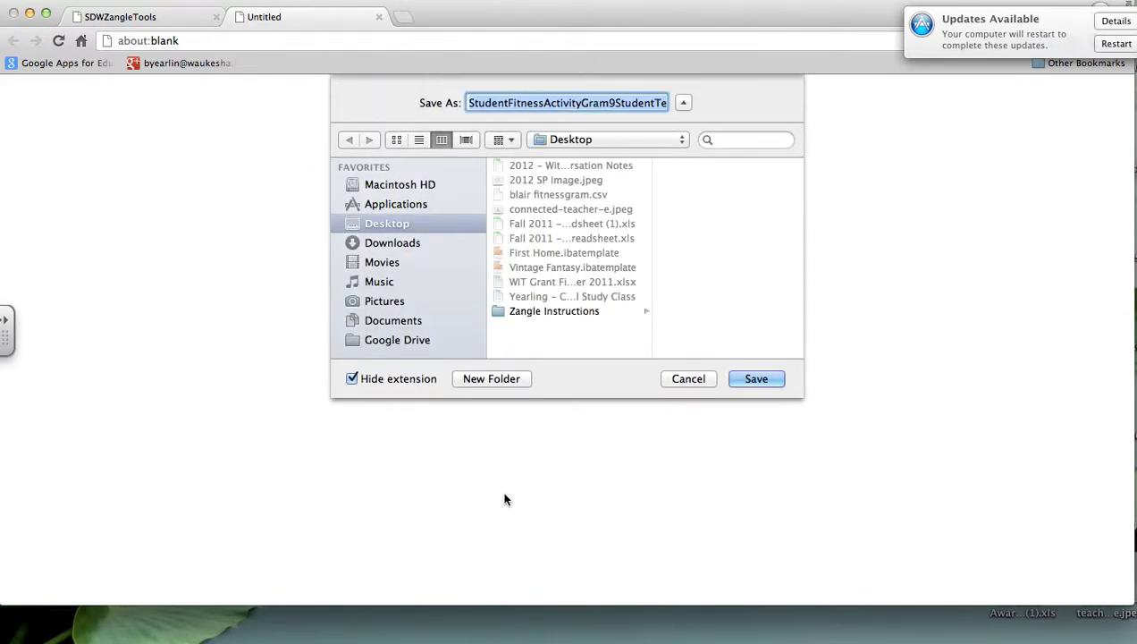
double_click(564, 103)
type("fitnessg")
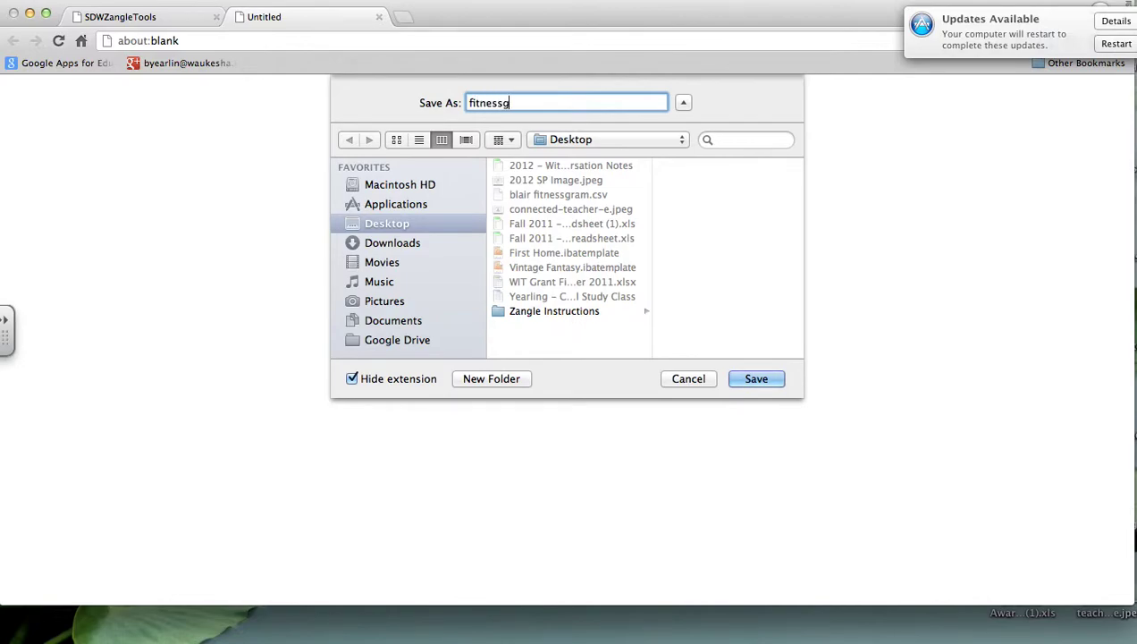
type("ram blair 2012 -")
type("spet 2")
key("BackSpace")
key("BackSpace")
key("BackSpace")
key("BackSpace")
key("BackSpace")
type("ept 21")
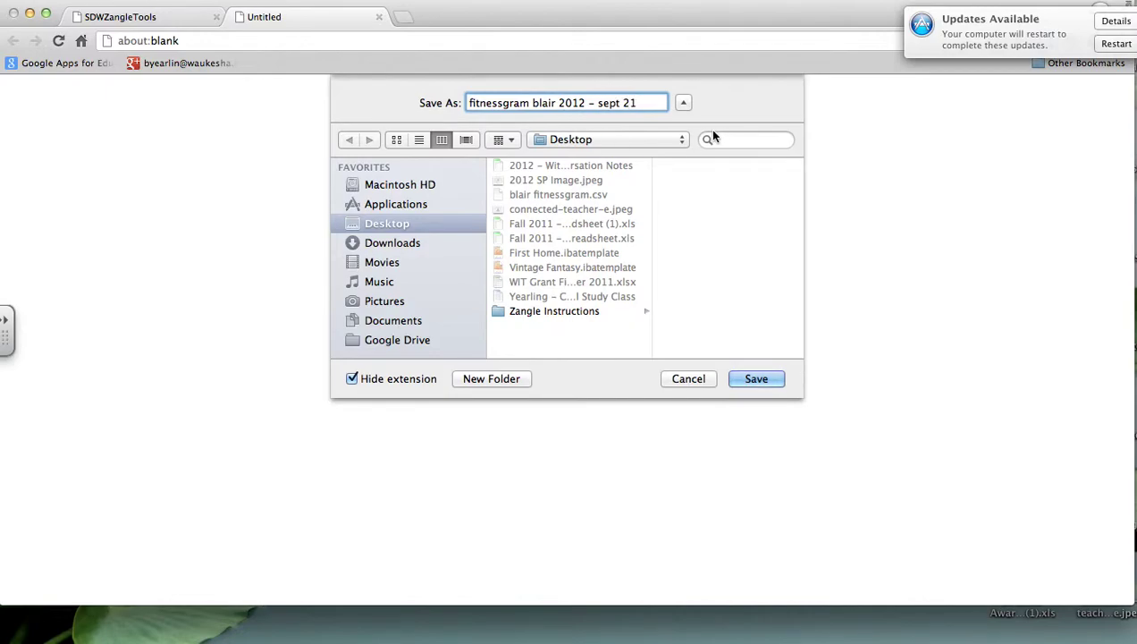
left_click(758, 378)
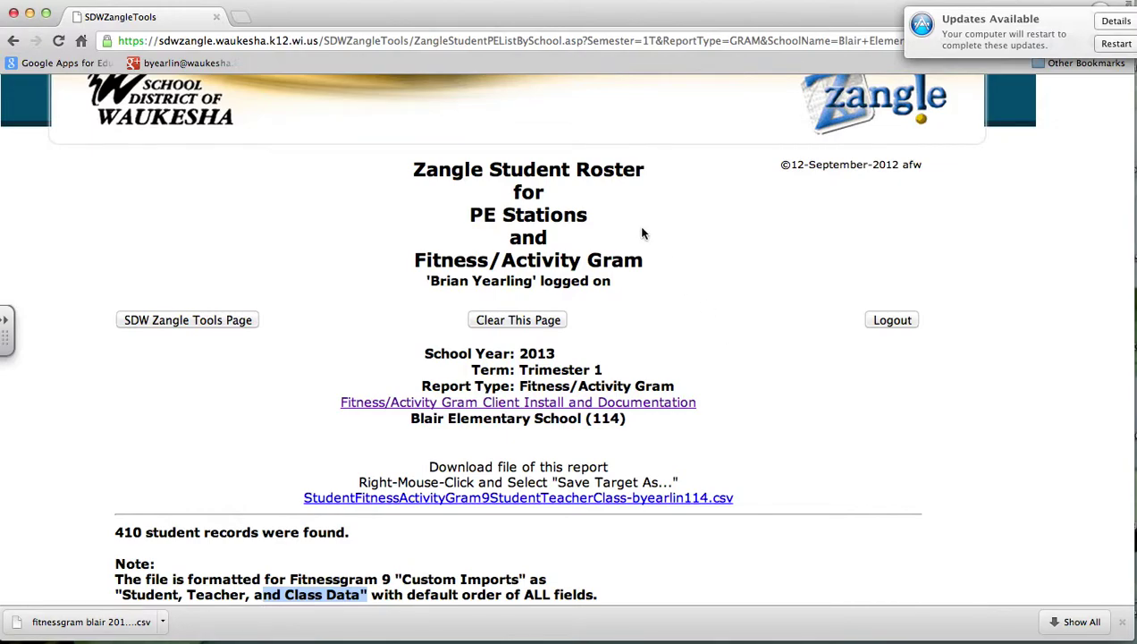
Minimize the browser window and move the downloaded fitnessgram blair CSV file to an open area of the desktop.
mouse_move(1, 1)
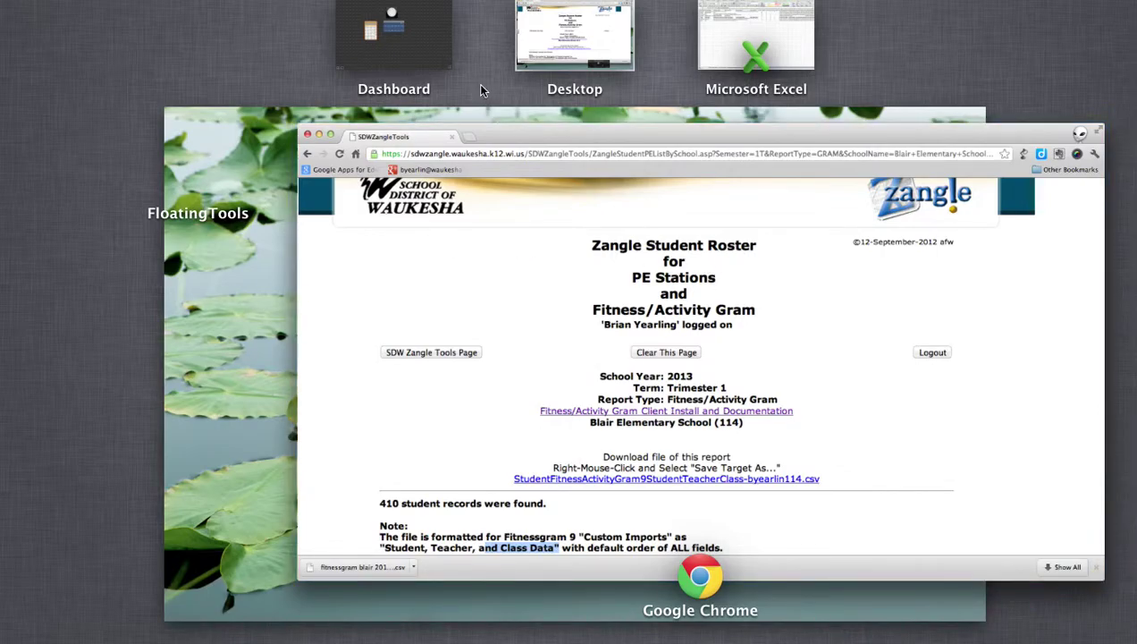
left_click(356, 192)
mouse_move(1, 1)
left_click(340, 234)
left_click(31, 15)
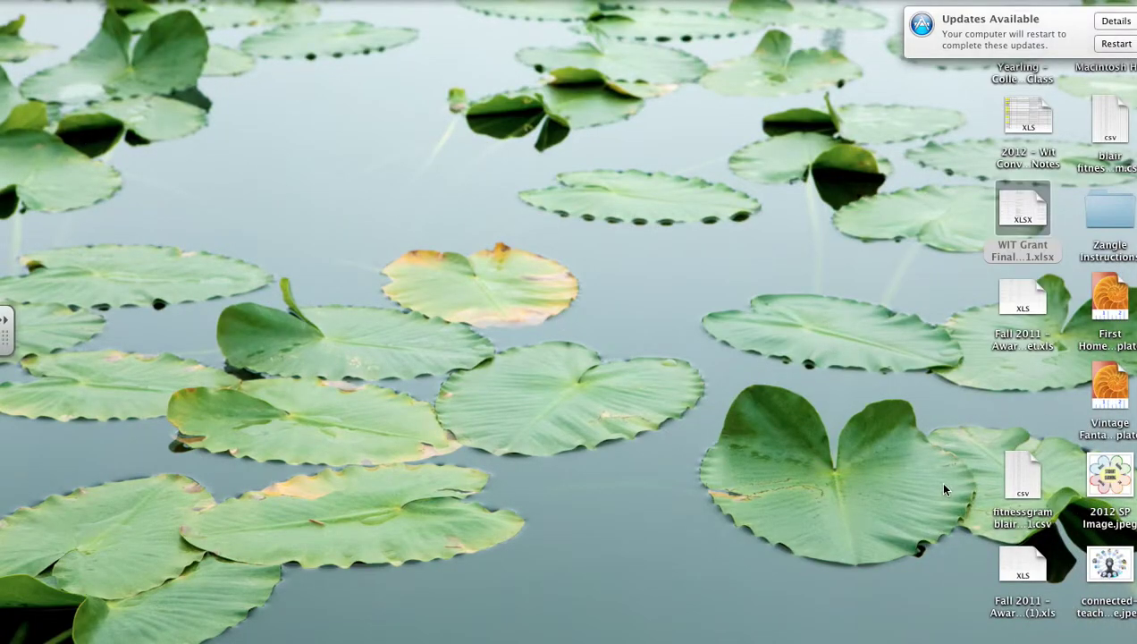
left_click_drag(1016, 479, 533, 247)
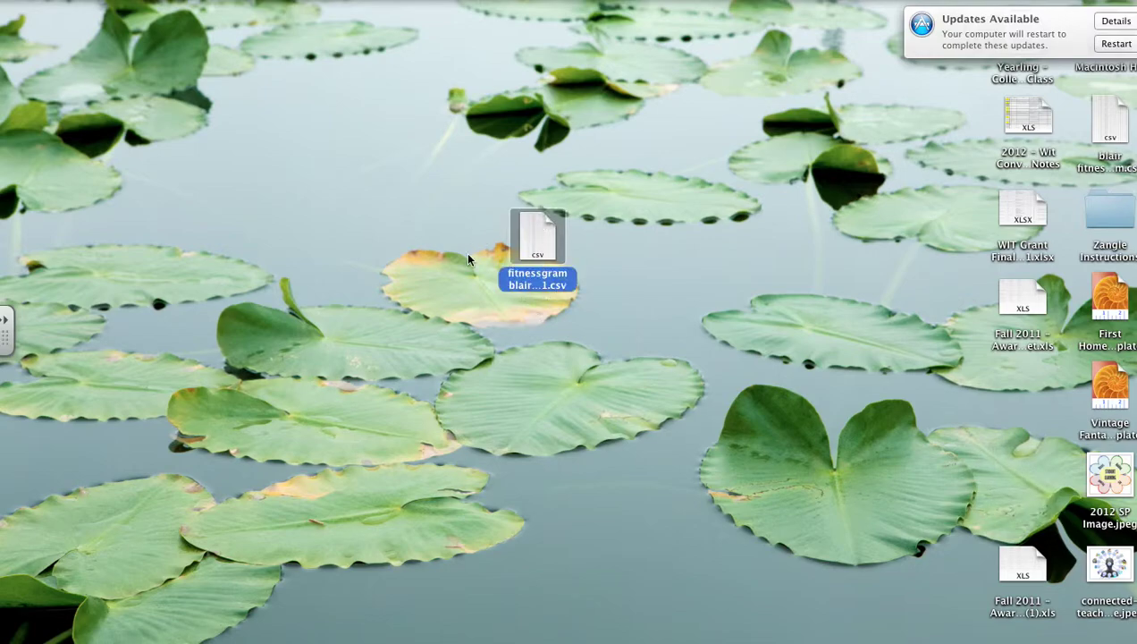